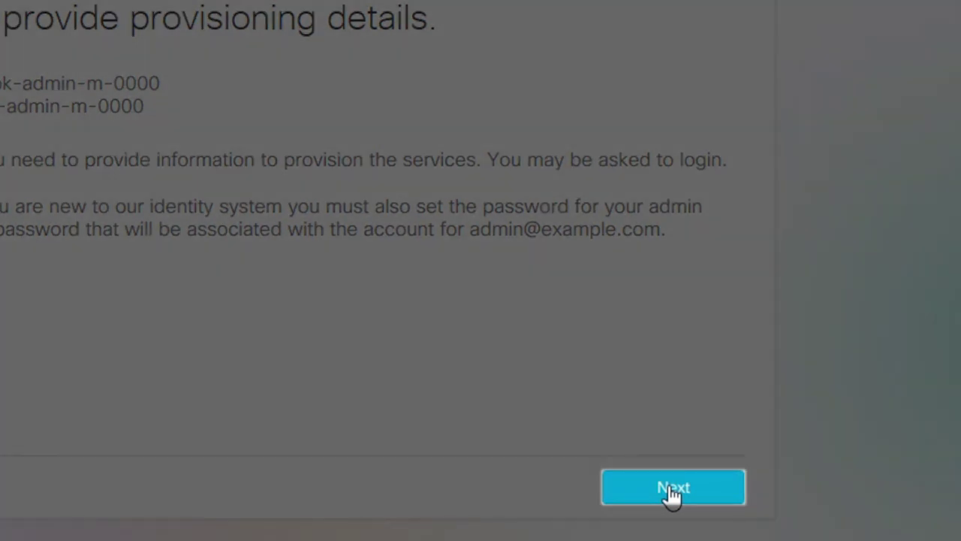
# Continue past the provisioning details to the Subscription Review page.
pyautogui.click(672, 490)
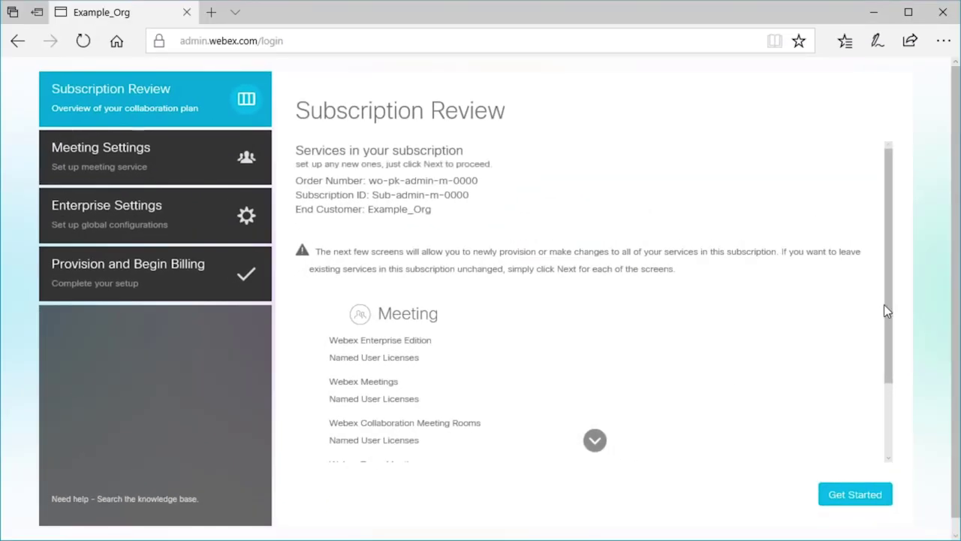
# Scroll through the subscription's Meeting services and licenses, then begin Meeting Settings setup.
pyautogui.moveTo(888, 298); pyautogui.dragTo(890, 398)
pyautogui.click(857, 495)
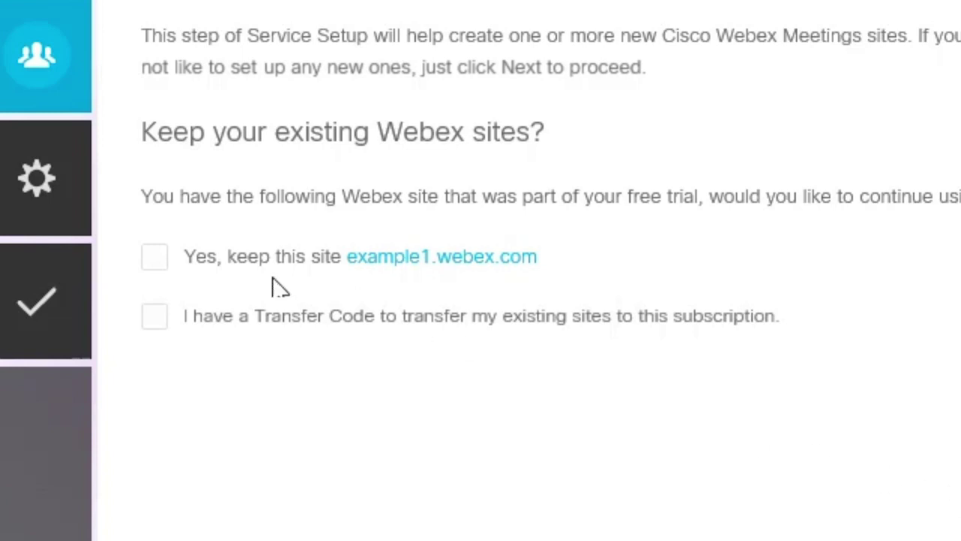
# Keep the trial site example1.webex.com and leave the Transfer Code option unchecked.
pyautogui.click(156, 259)
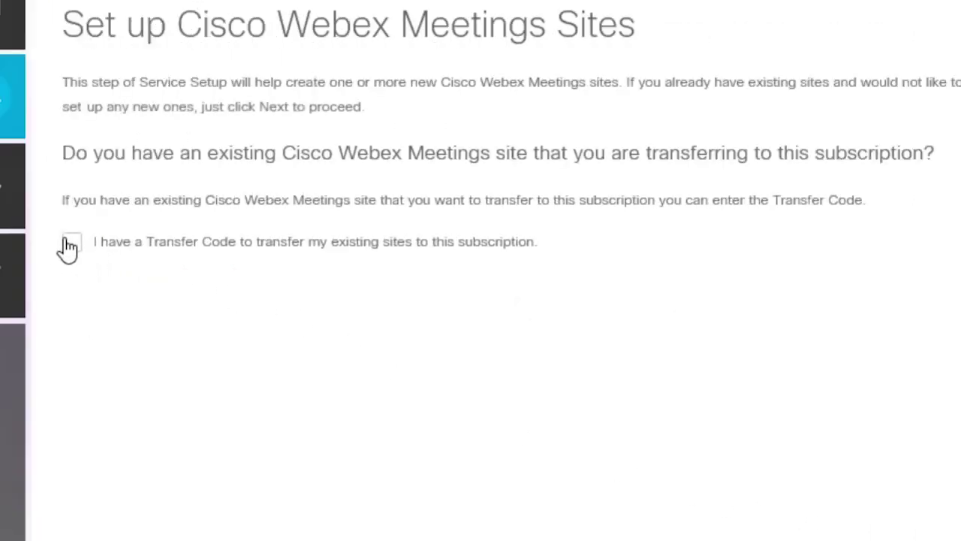
pyautogui.click(71, 244)
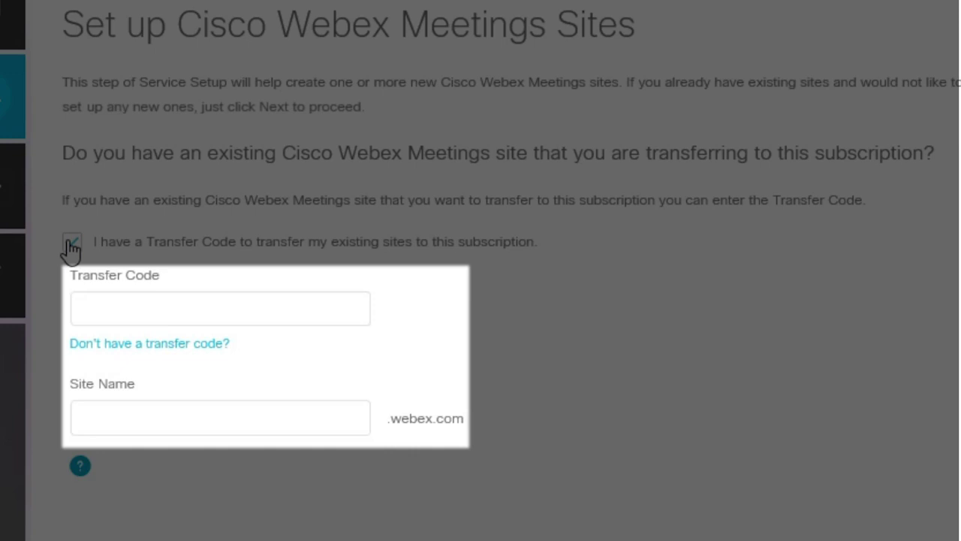
pyautogui.click(71, 244)
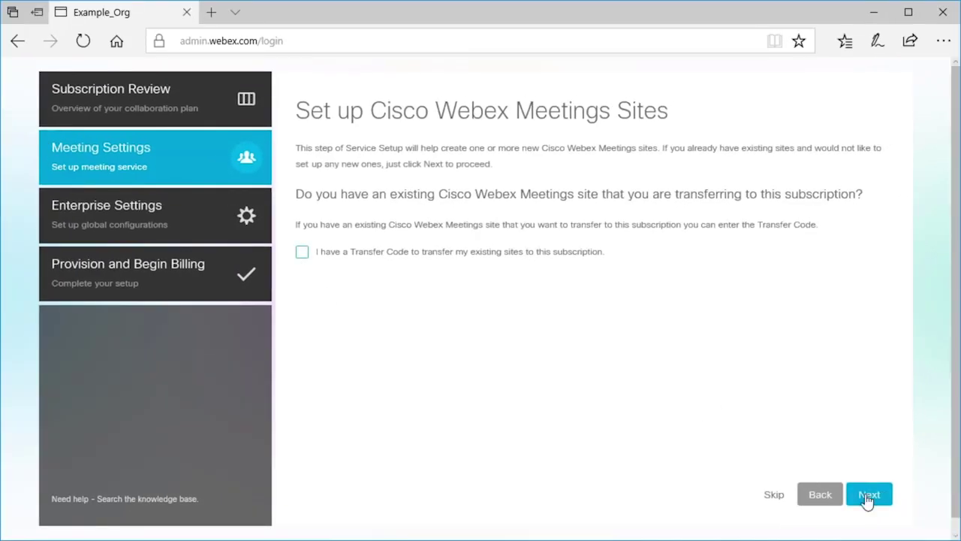
# Add and validate site ExampleOrg on (GMT -08:00) San Francisco, users managed in Control Hub.
pyautogui.click(869, 495)
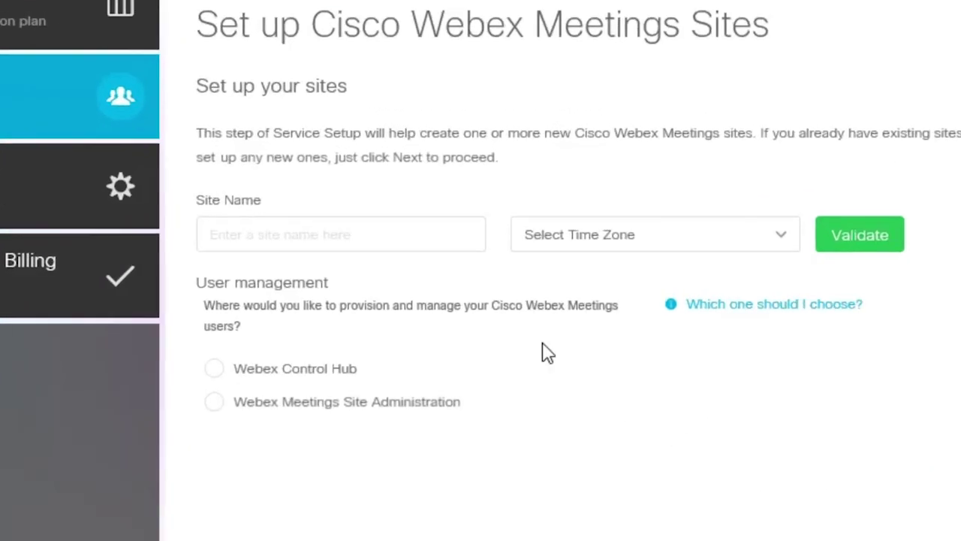
pyautogui.click(393, 240)
pyautogui.write('Examp')
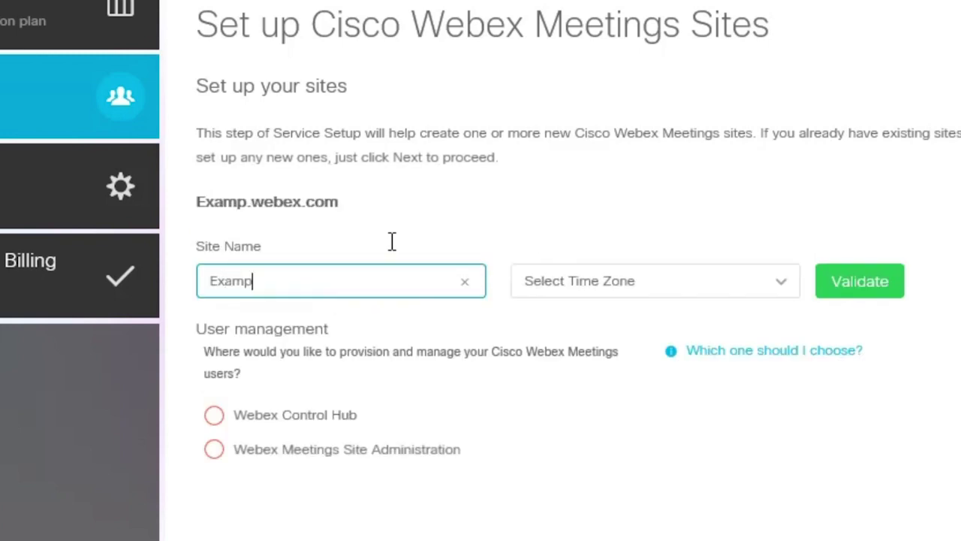
pyautogui.write('leOrg')
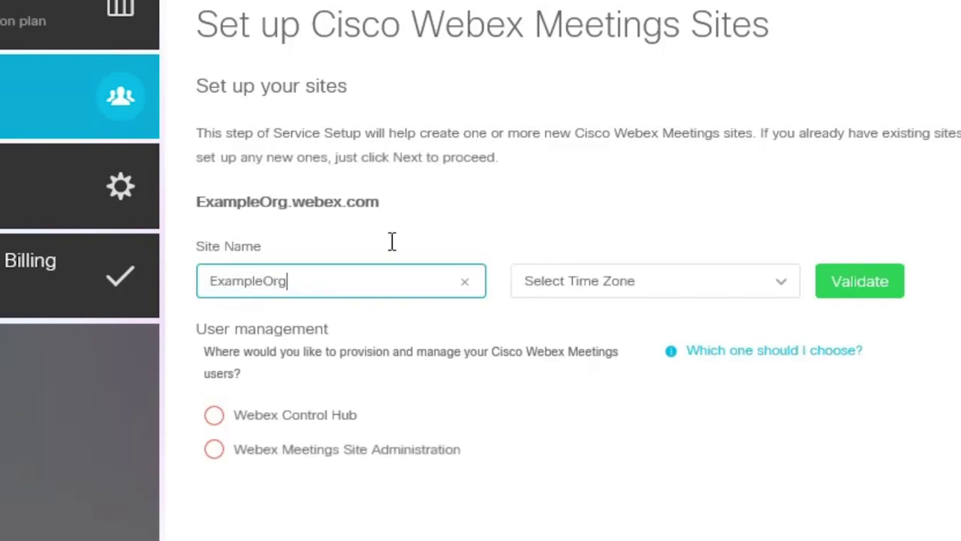
pyautogui.click(642, 295)
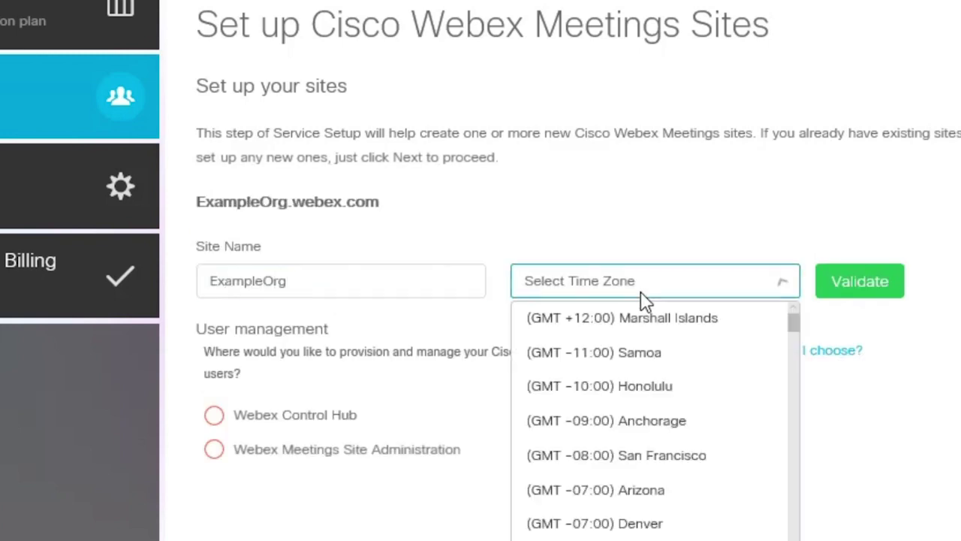
pyautogui.click(649, 455)
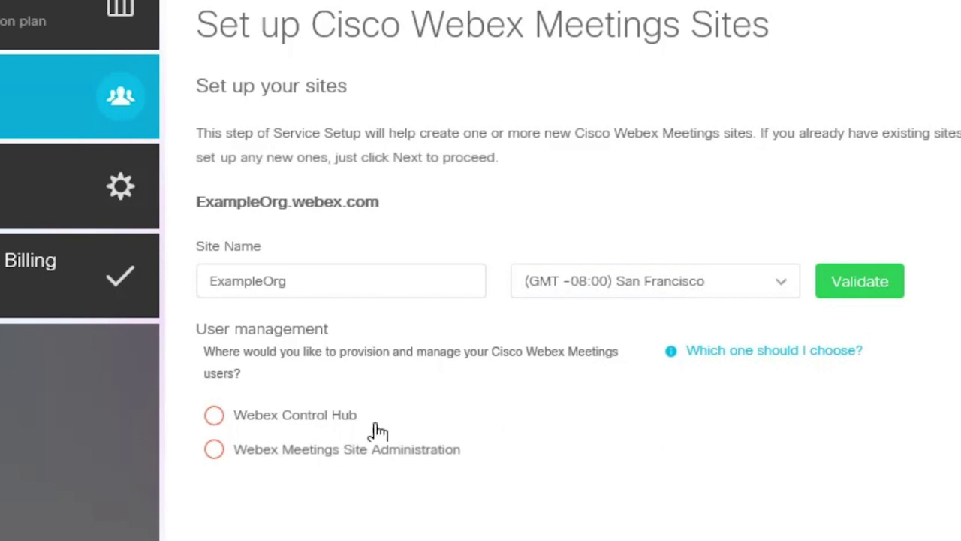
pyautogui.click(215, 418)
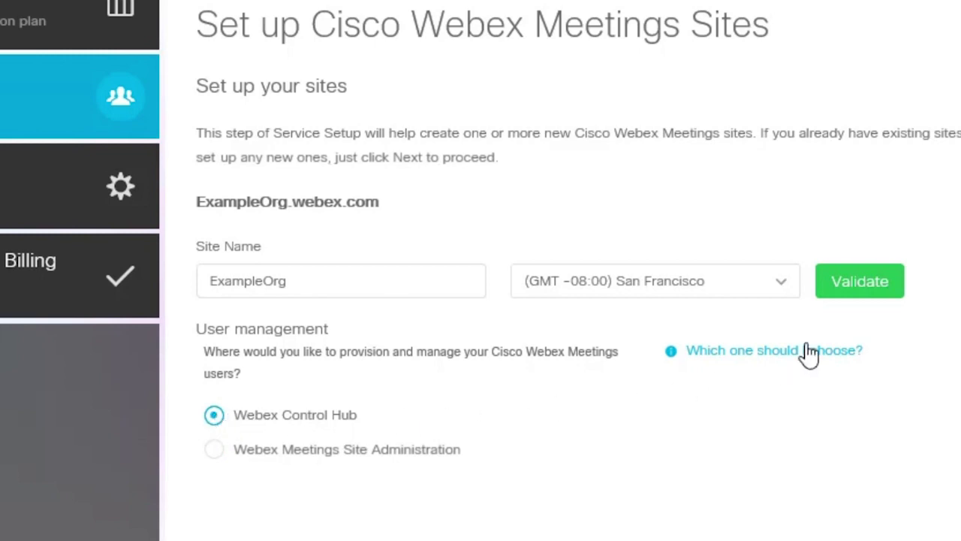
pyautogui.click(862, 289)
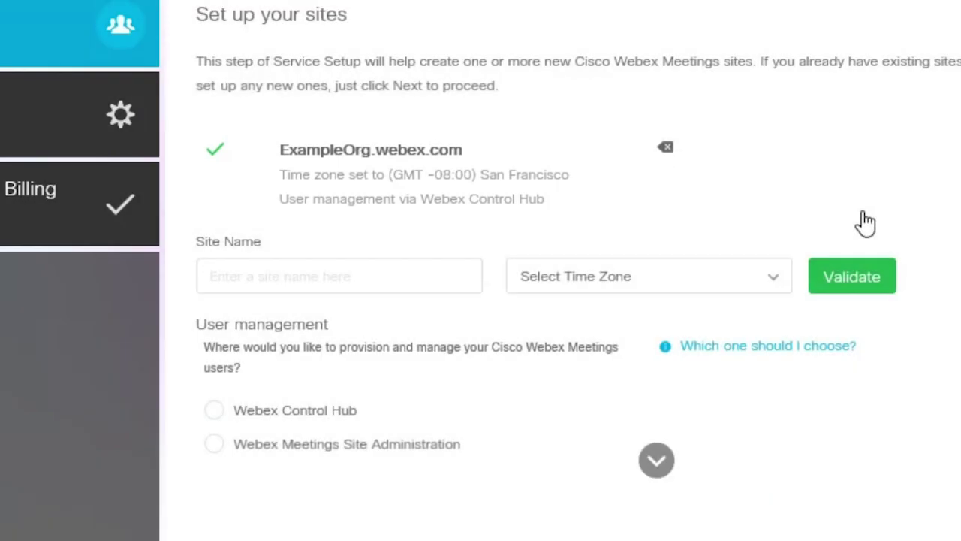
# Validate a second site ExampleOrg2 on San Francisco time, then delete it from the list.
pyautogui.click(393, 273)
pyautogui.write('ExampleO')
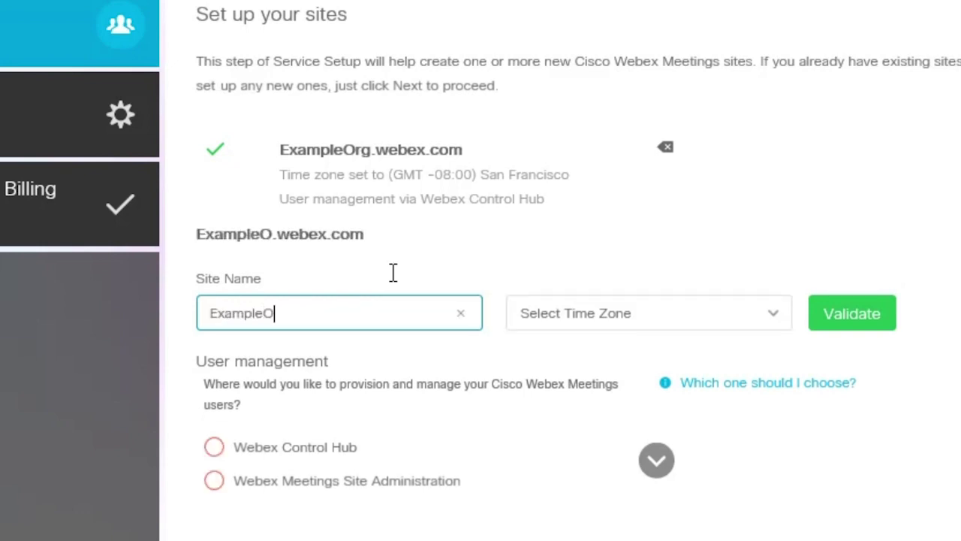
pyautogui.write('rg2')
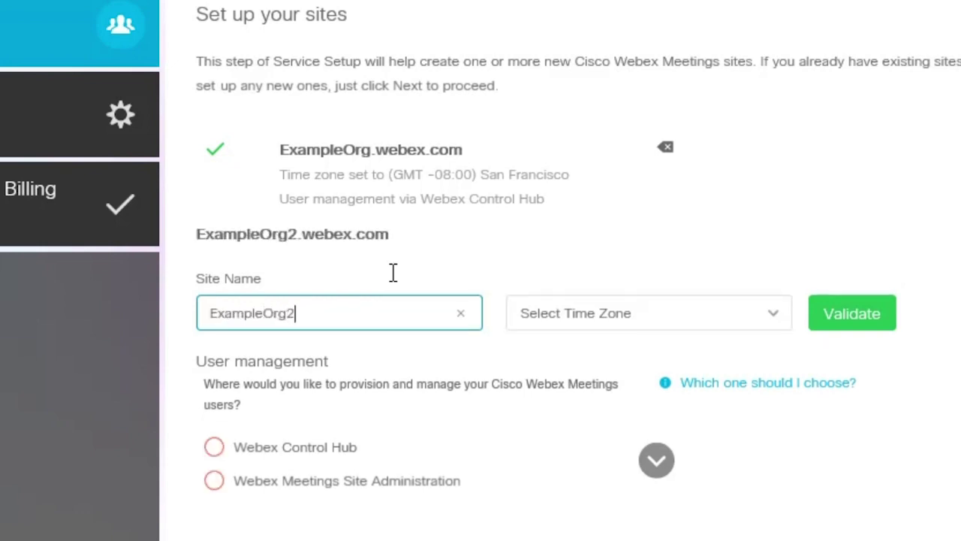
pyautogui.click(538, 315)
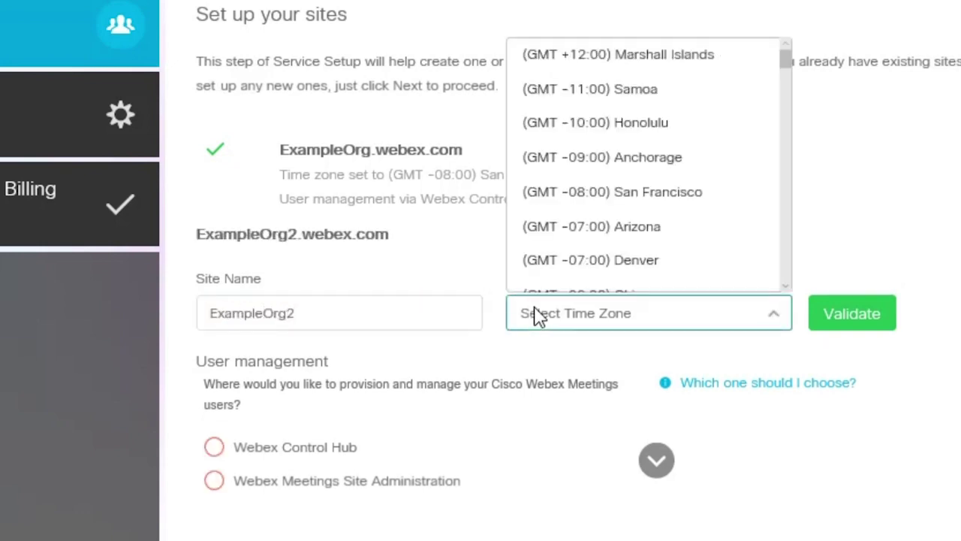
pyautogui.click(579, 199)
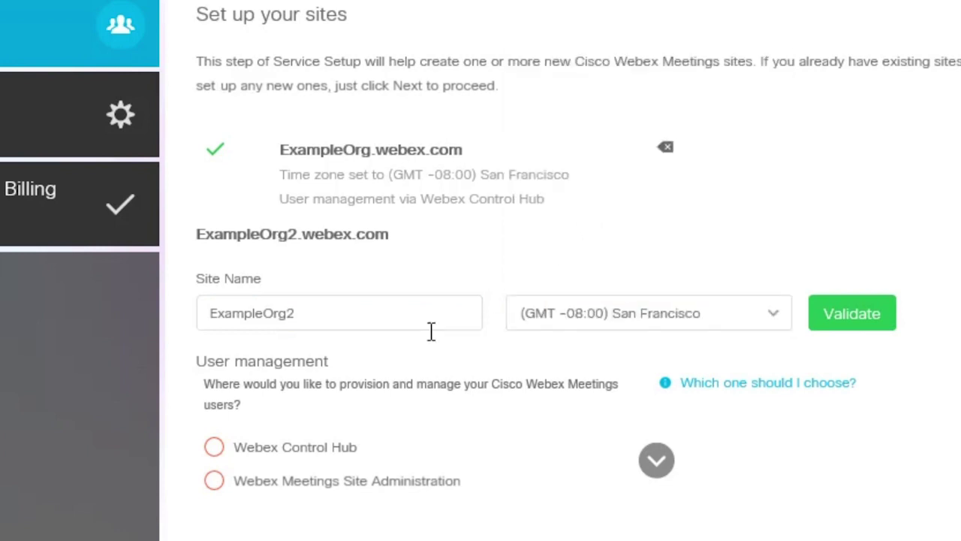
pyautogui.click(213, 448)
pyautogui.click(850, 318)
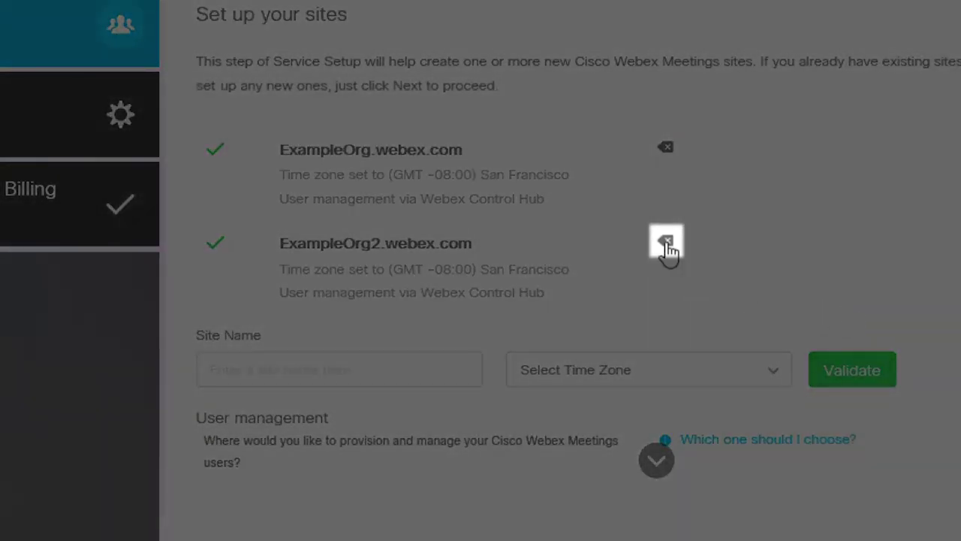
pyautogui.click(666, 243)
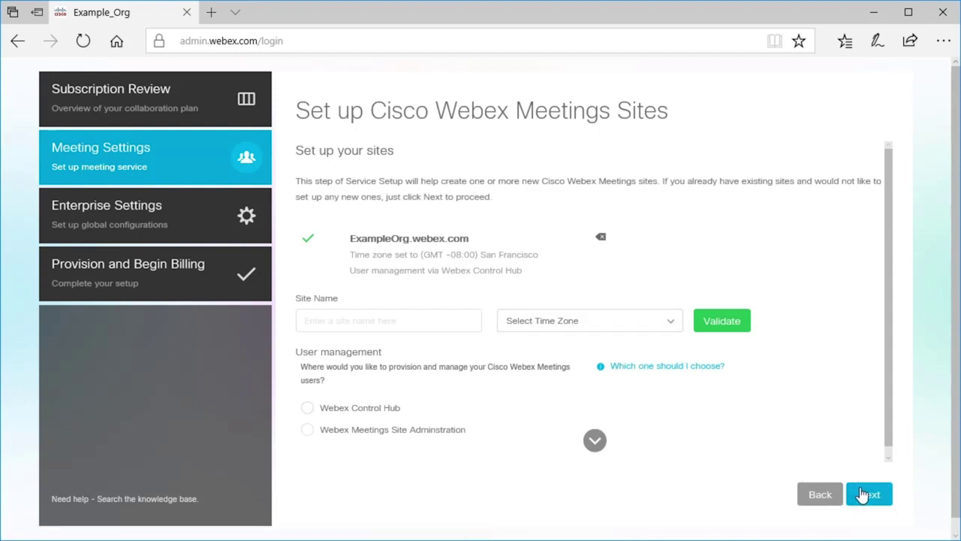
# Assign 20 Enterprise Edition and 20 Meetings licenses to ExampleOrg.webex.com, leaving 0 remaining.
pyautogui.click(865, 494)
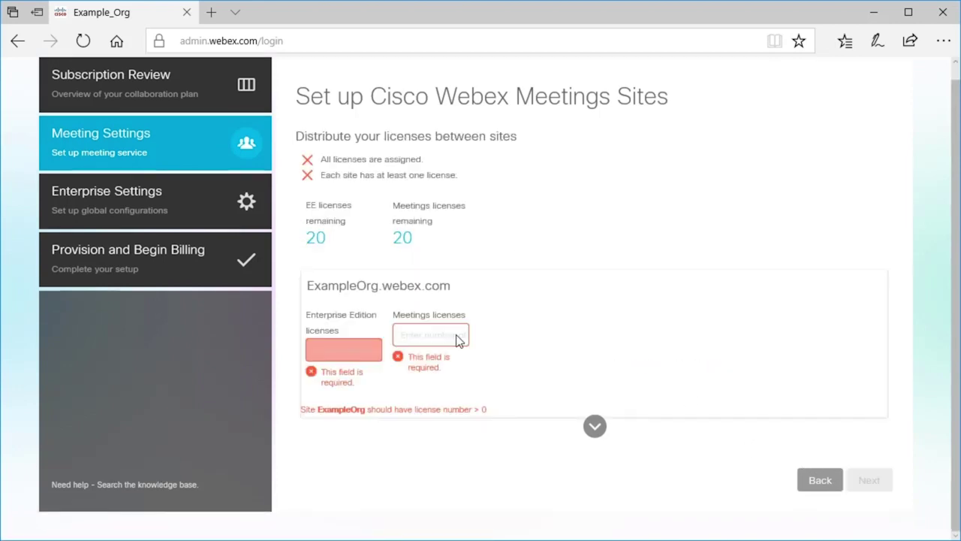
pyautogui.click(455, 338)
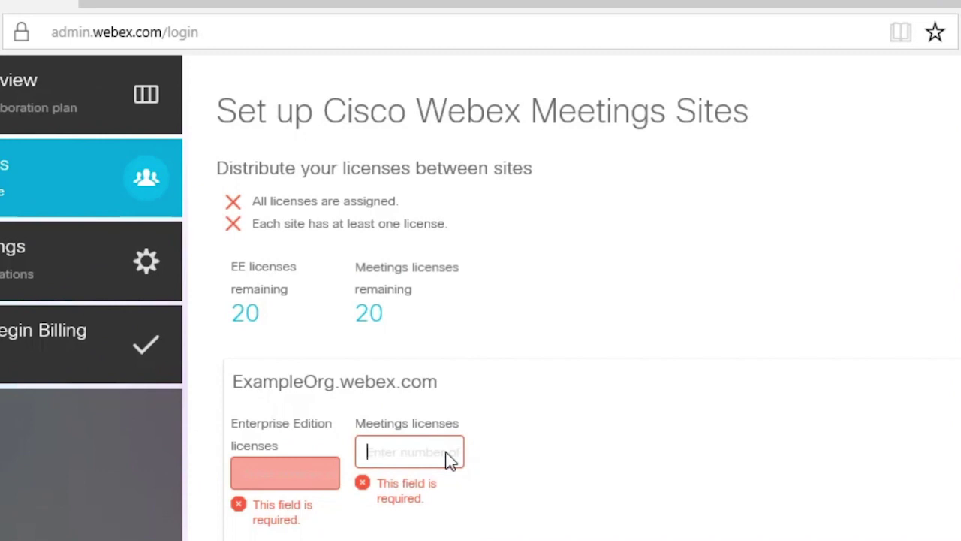
pyautogui.write('15')
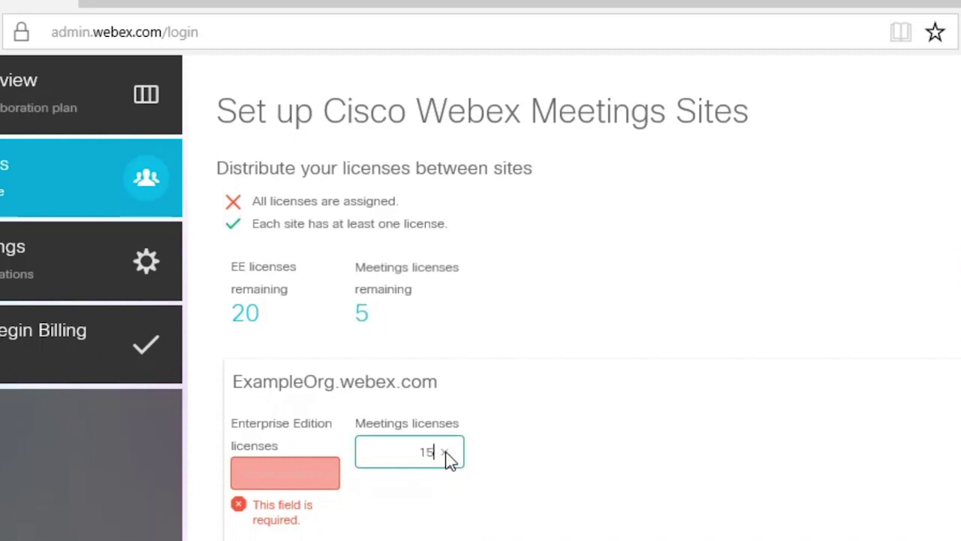
pyautogui.click(321, 479)
pyautogui.write('20')
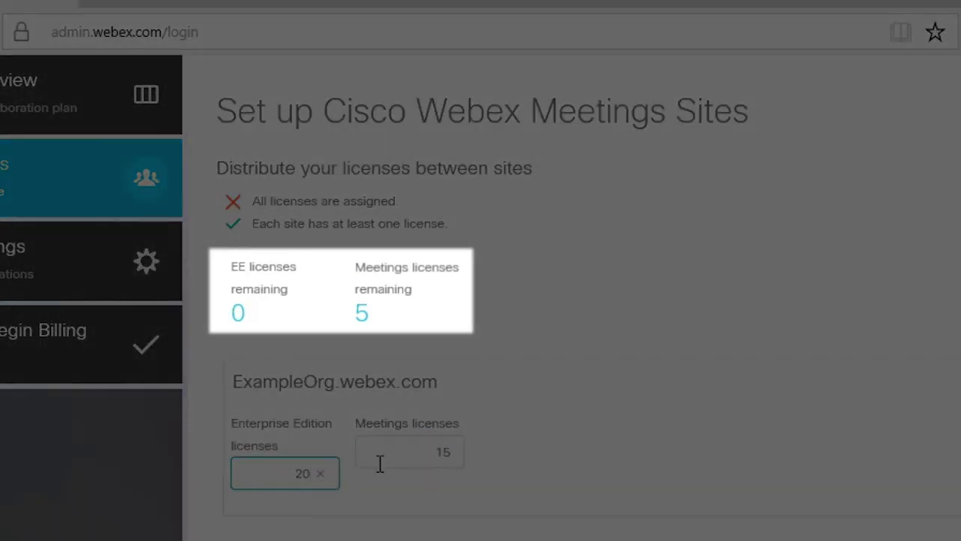
pyautogui.click(457, 463)
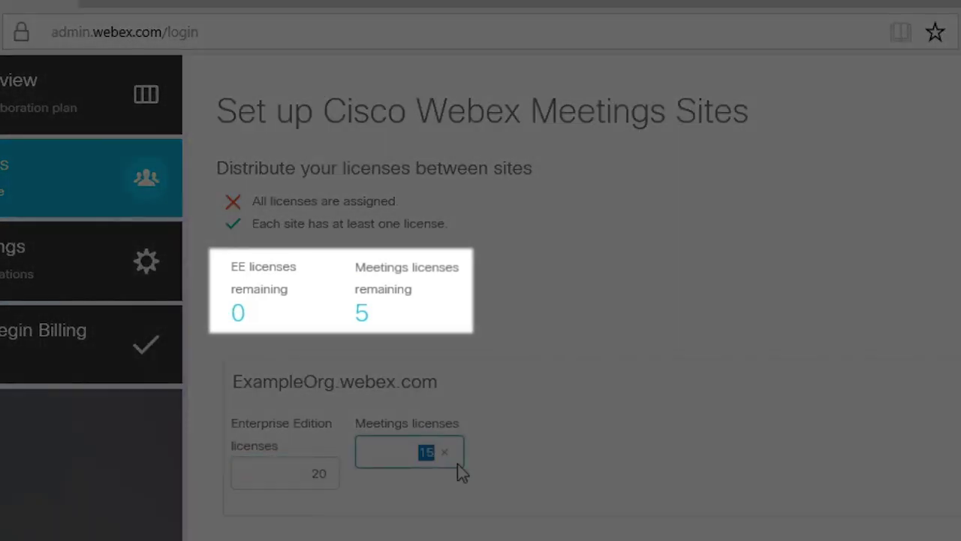
pyautogui.write('20')
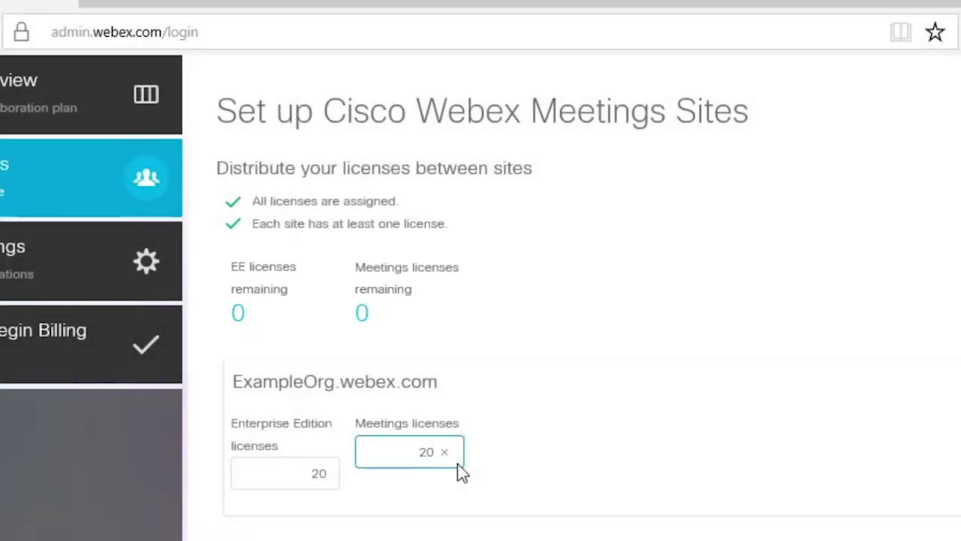
pyautogui.press('Tab')
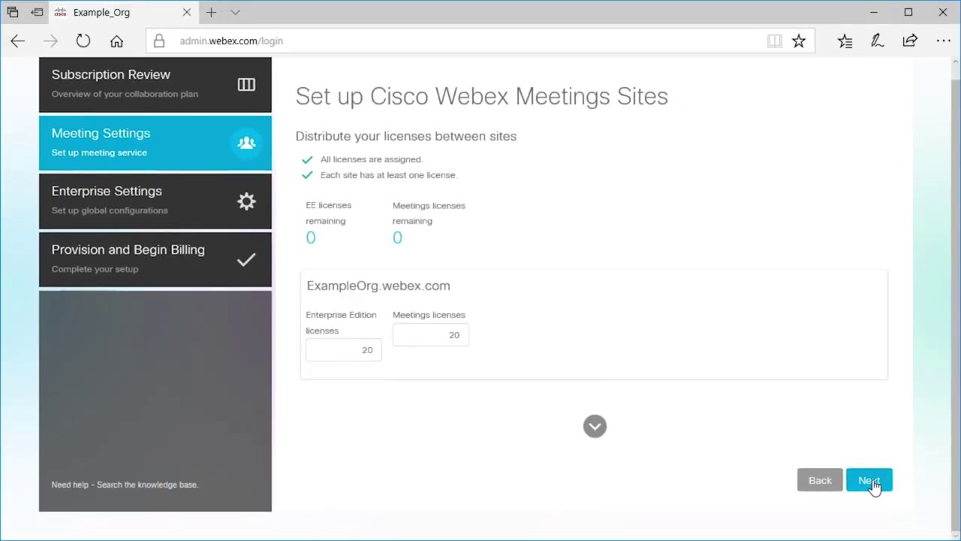
# Confirm the ExampleOrg.webex.com parameter summary (40 licenses, VoIP Only) and reach Enterprise Settings.
pyautogui.click(869, 481)
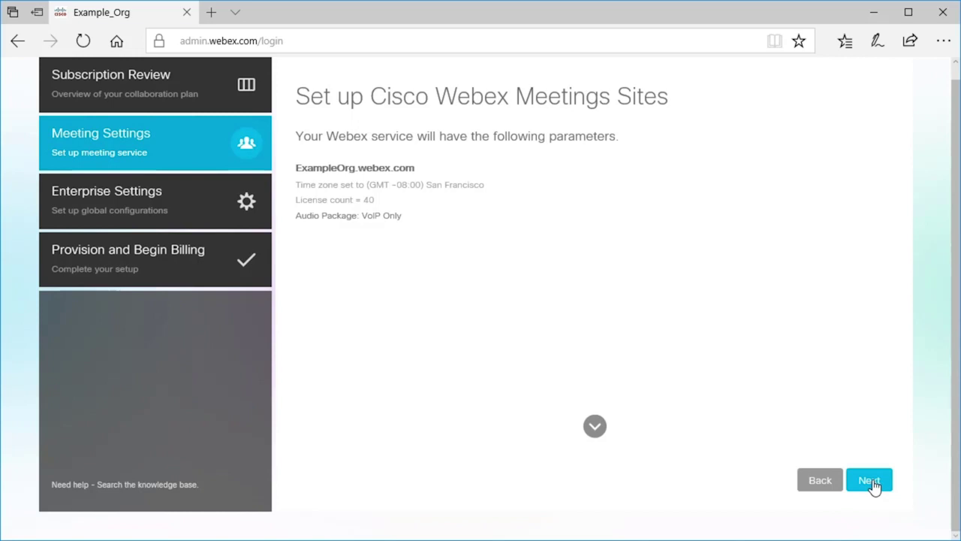
pyautogui.click(871, 482)
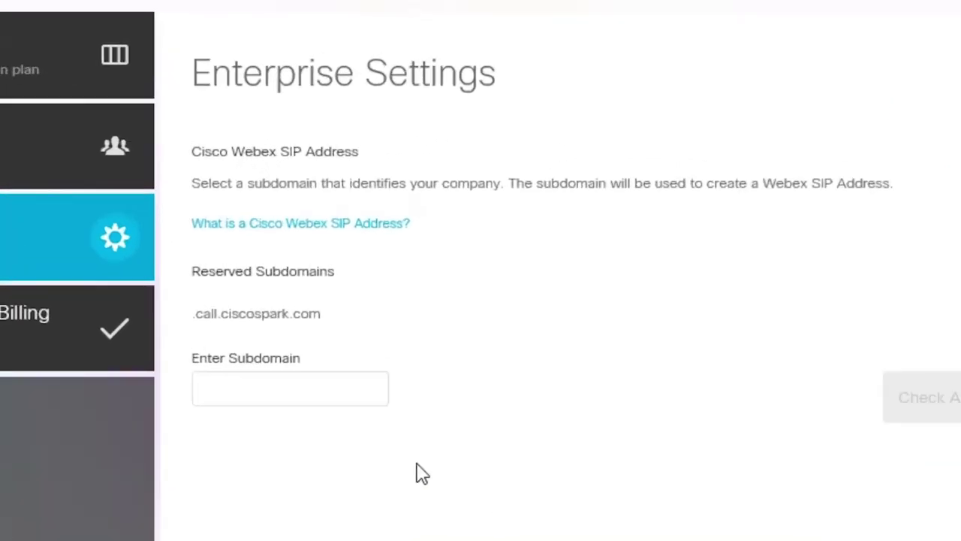
# Check availability of the ExampleOrg.call.ciscospark.com SIP subdomain and save it.
pyautogui.click(252, 388)
pyautogui.write('ExampleO')
pyautogui.write('rg')
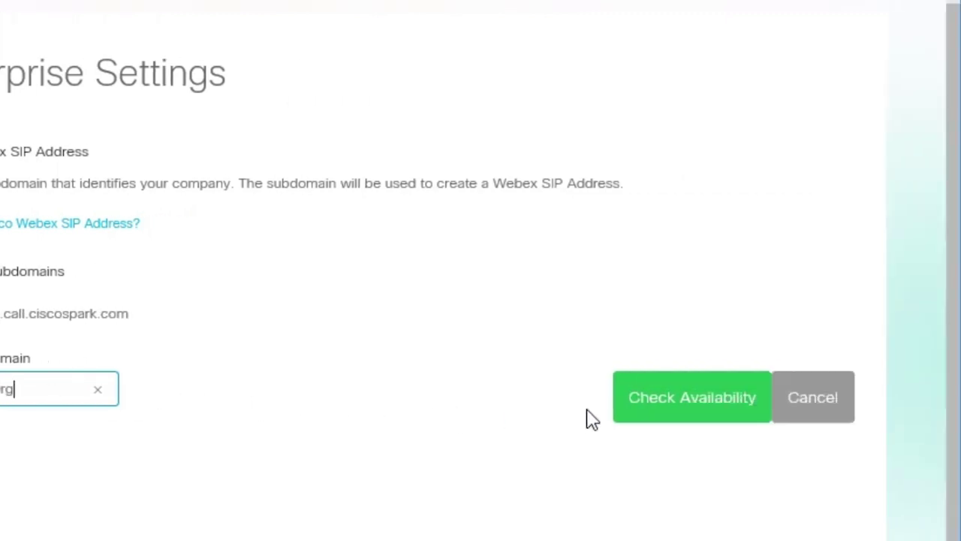
pyautogui.click(685, 416)
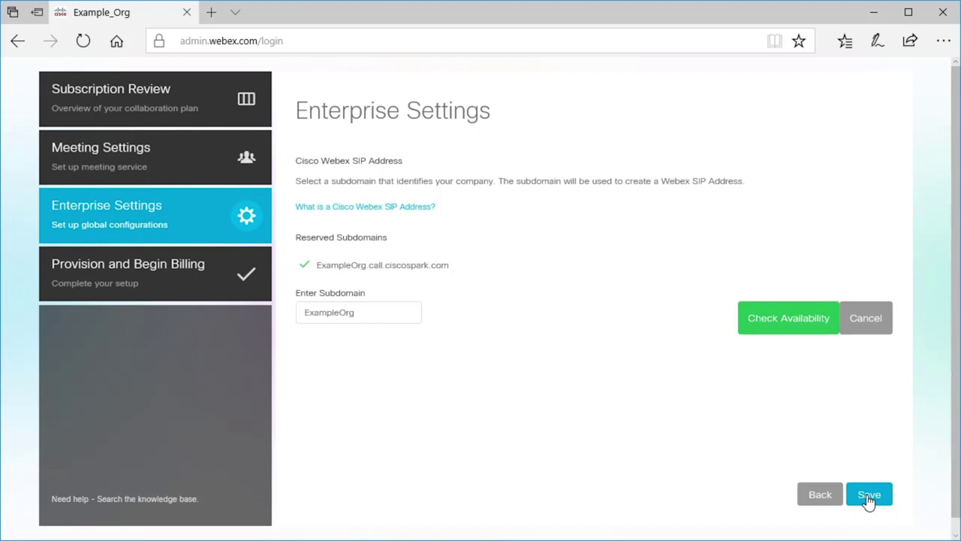
pyautogui.click(869, 496)
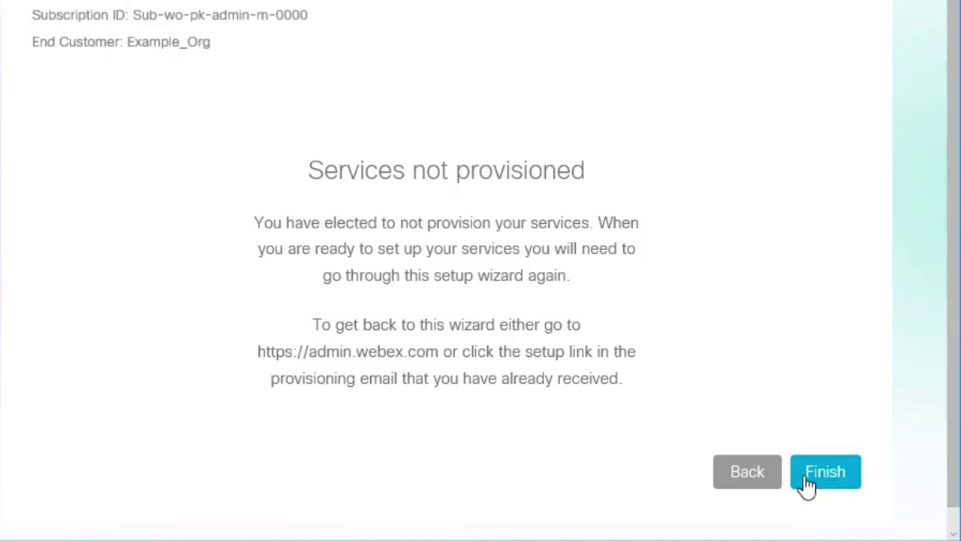
# Return to Provision and Begin Billing and provision the subscription.
pyautogui.click(753, 475)
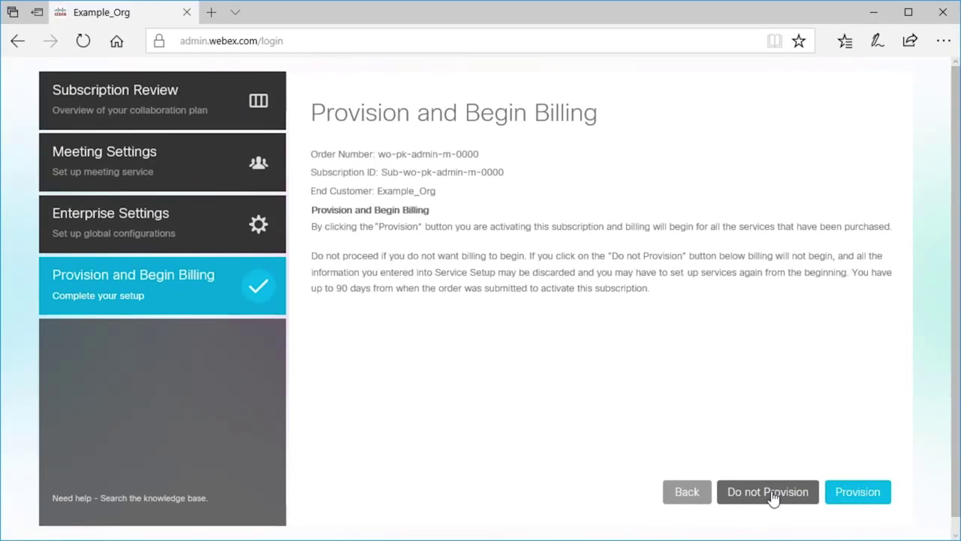
pyautogui.click(865, 495)
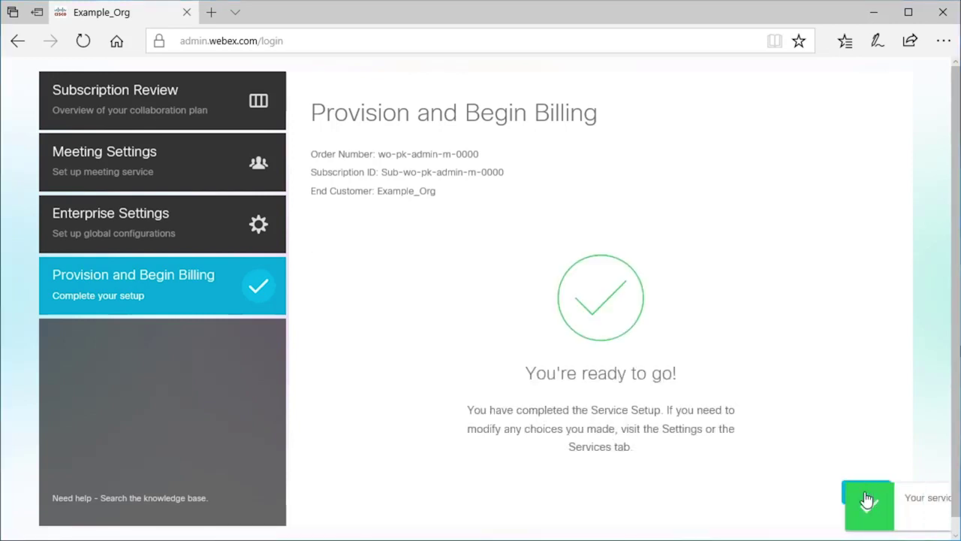